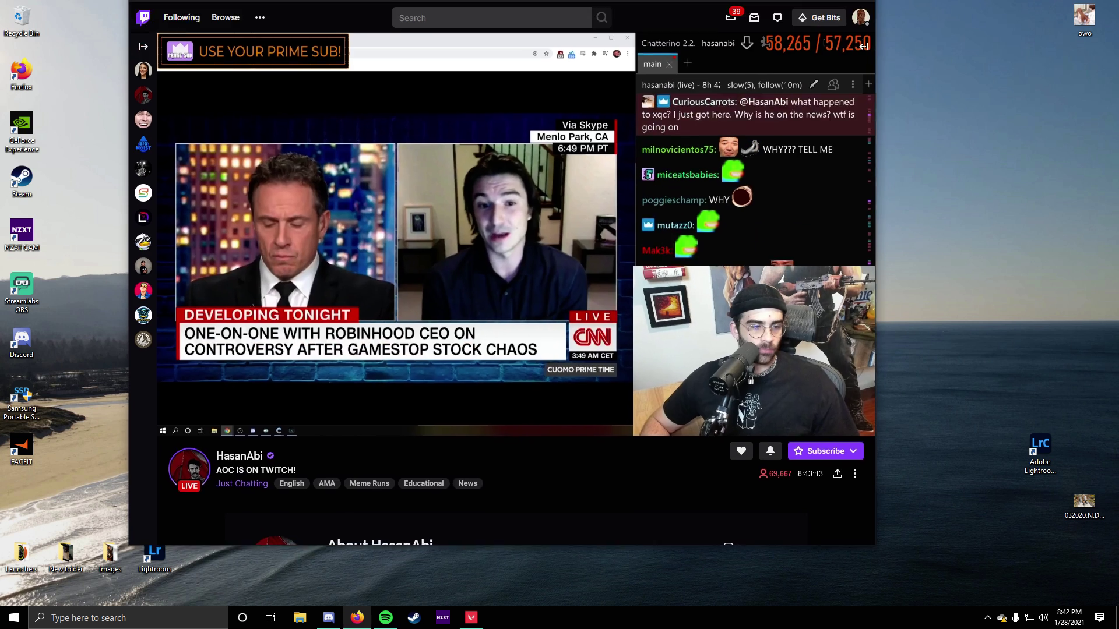
- Drag the Firefox window playing the Twitch stream to a new spot on the desktop
mouse_move(490, 4)
mouse_down()
mouse_move(691, 4)
mouse_move(559, 2)
mouse_up()
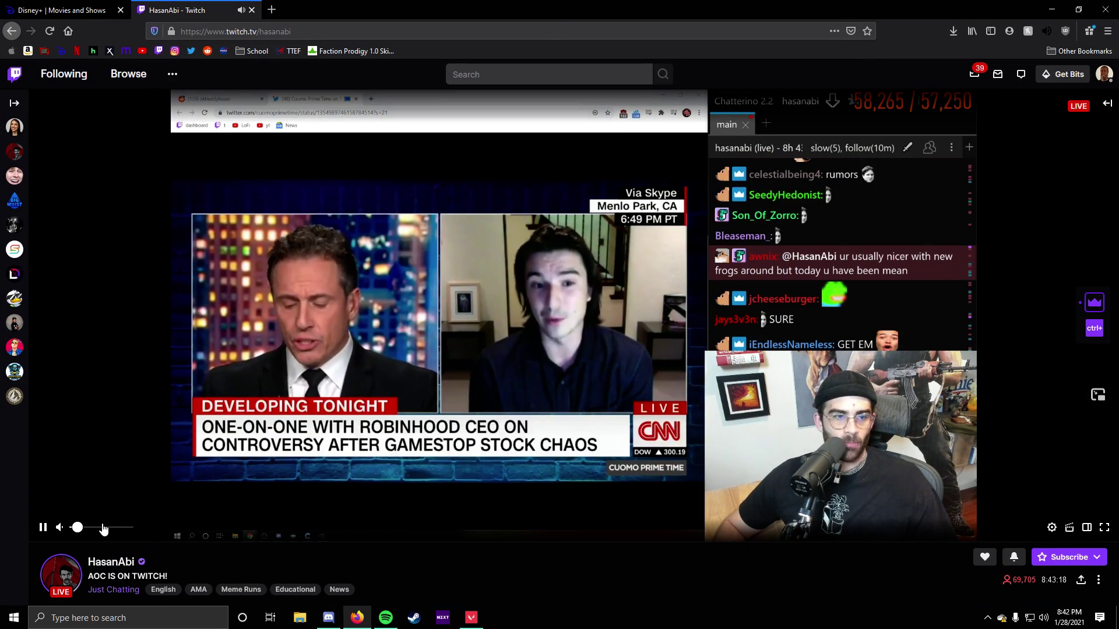
- Close the Disney+ tab and minimize Firefox to reveal the empty desktop
click(95, 10)
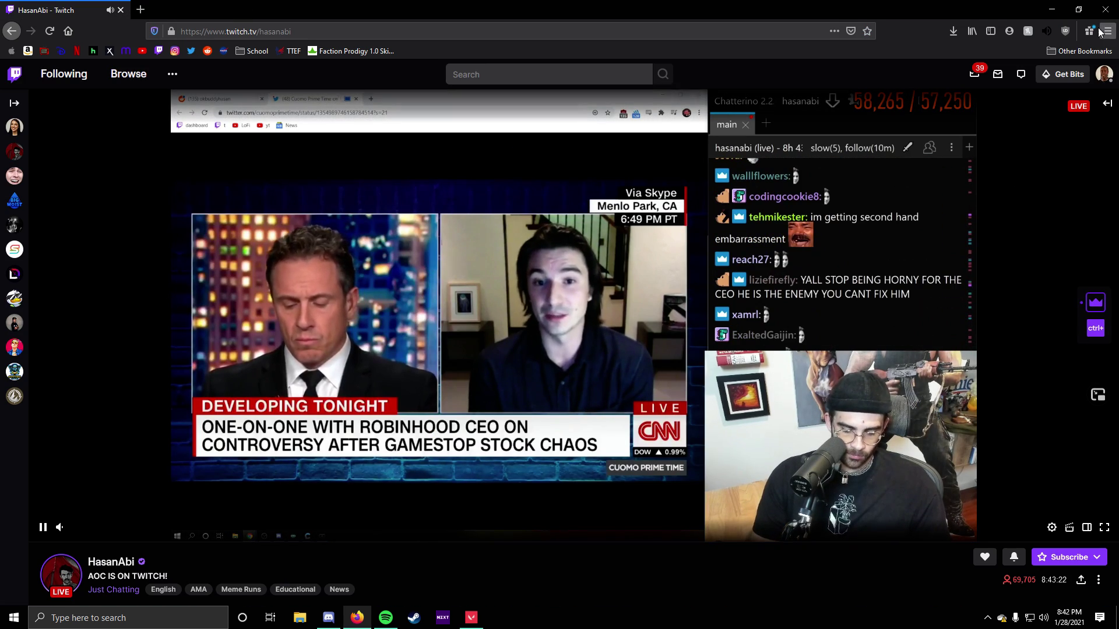
click(1051, 10)
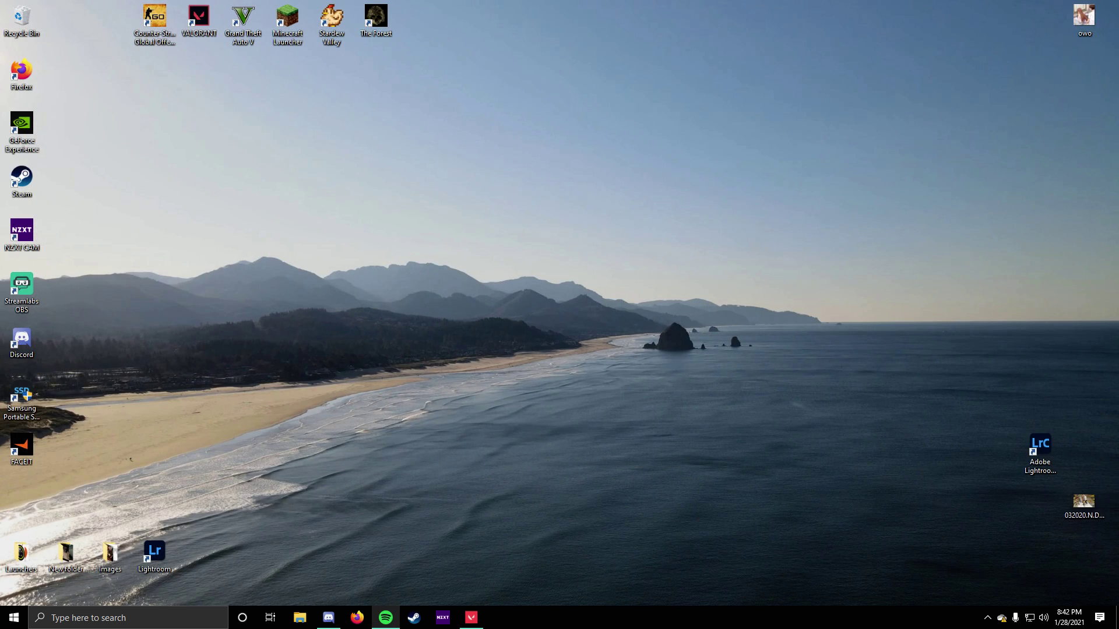